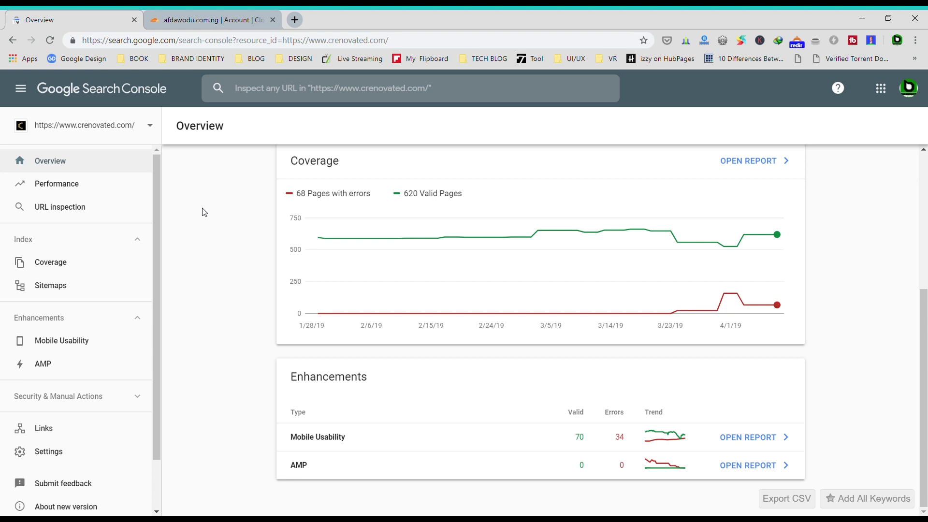
- Begin adding a new property from the property list and select the URL prefix property type
click(150, 125)
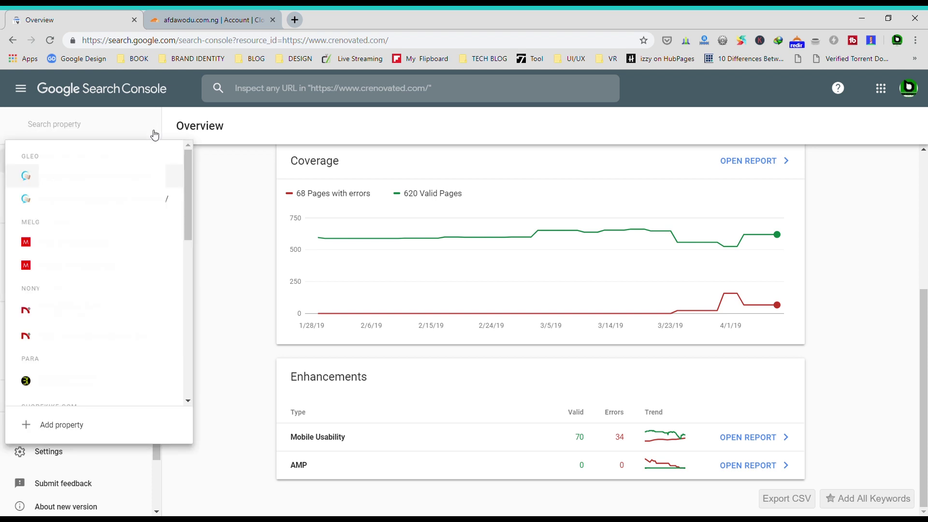
click(72, 426)
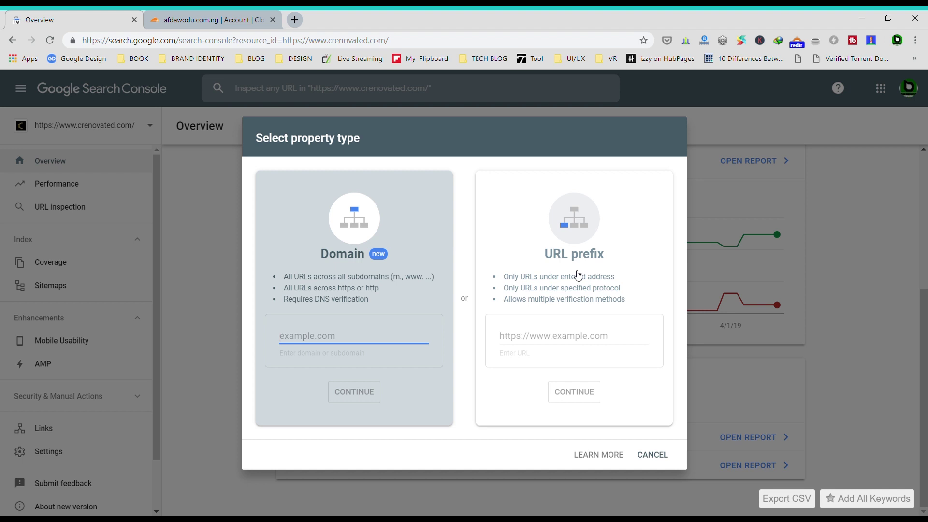
click(569, 335)
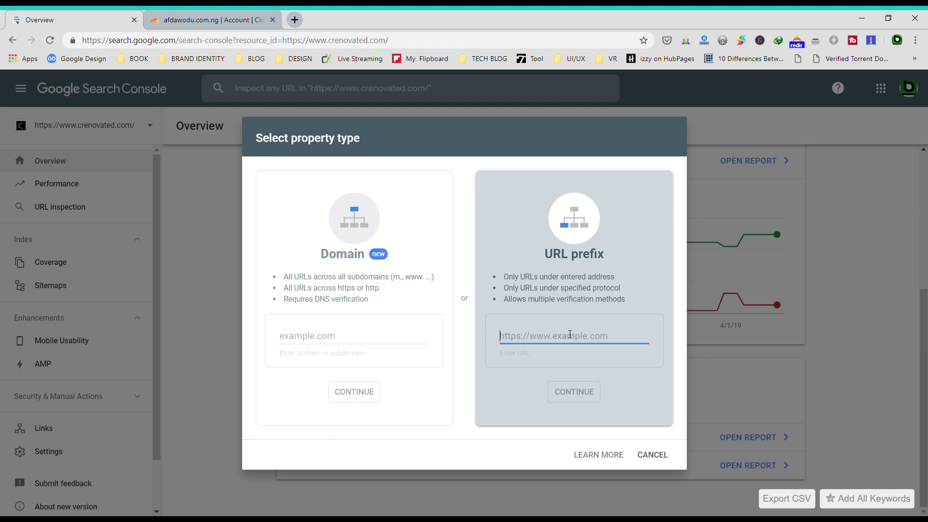
- Choose the Domain property type, enter afdawodu.com.ng, and continue
click(383, 338)
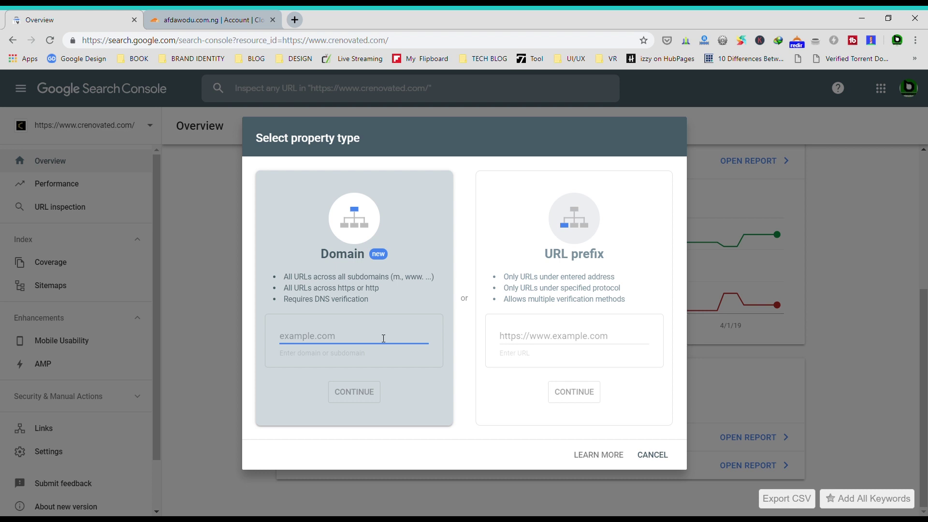
text(af)
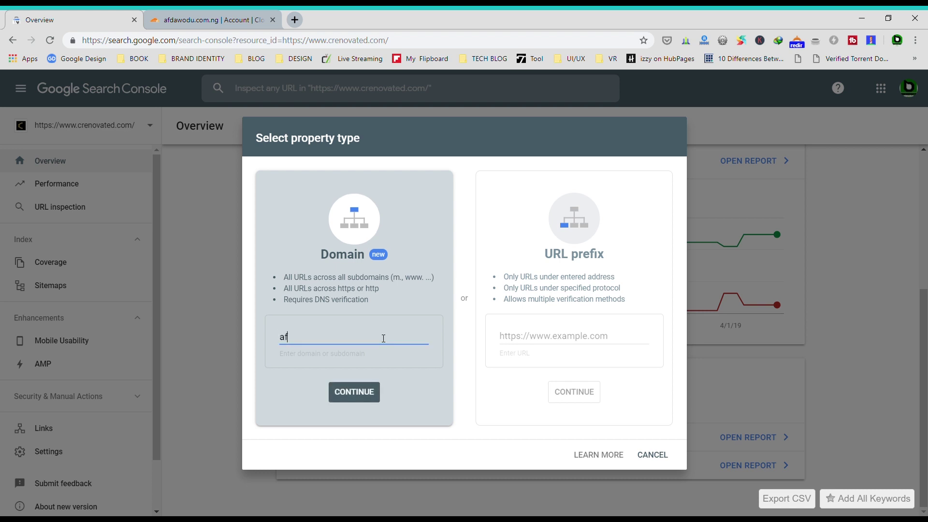
text(dawo)
key(BackSpace)
text(dawodu.com.ng)
click(362, 395)
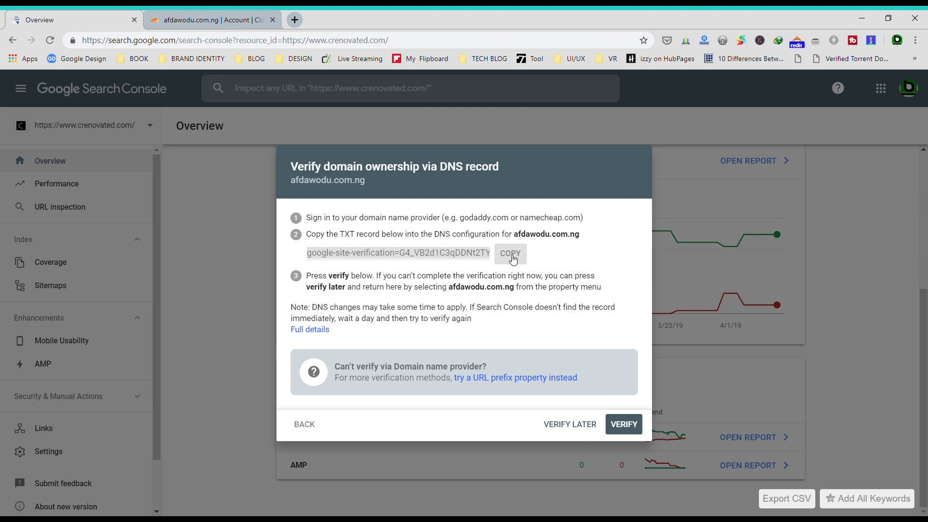
- Copy the google-site-verification TXT record from the DNS verification dialog
click(512, 256)
- In Cloudflare DNS, start a TXT record and paste the google-site-verification value as its content
click(213, 22)
click(257, 132)
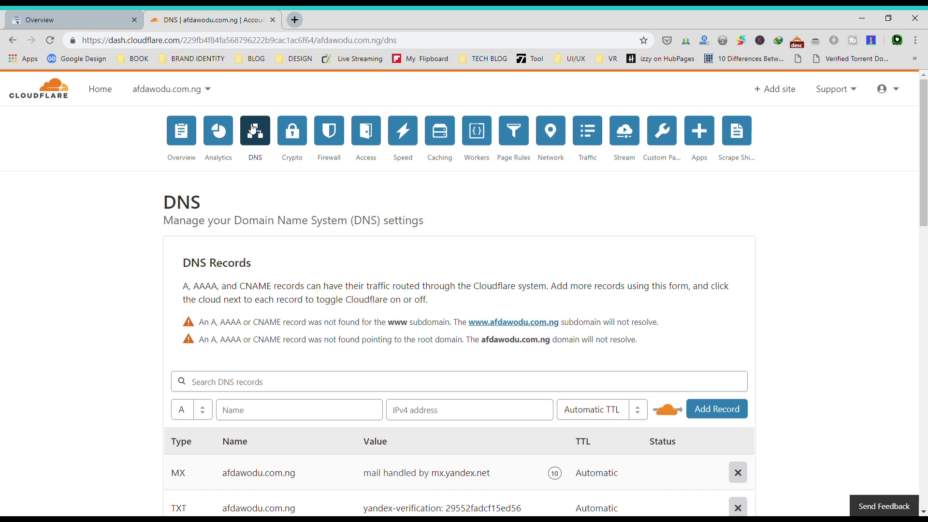
click(203, 410)
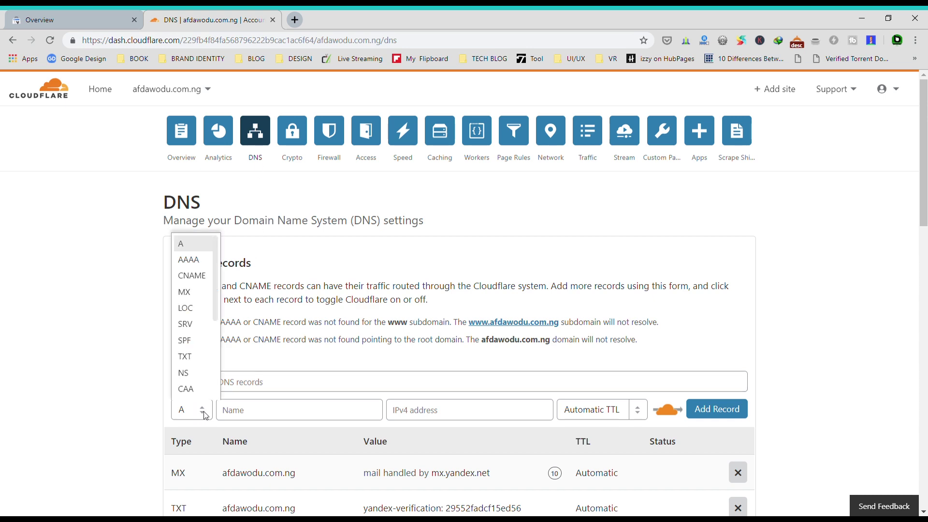
click(198, 364)
click(454, 411)
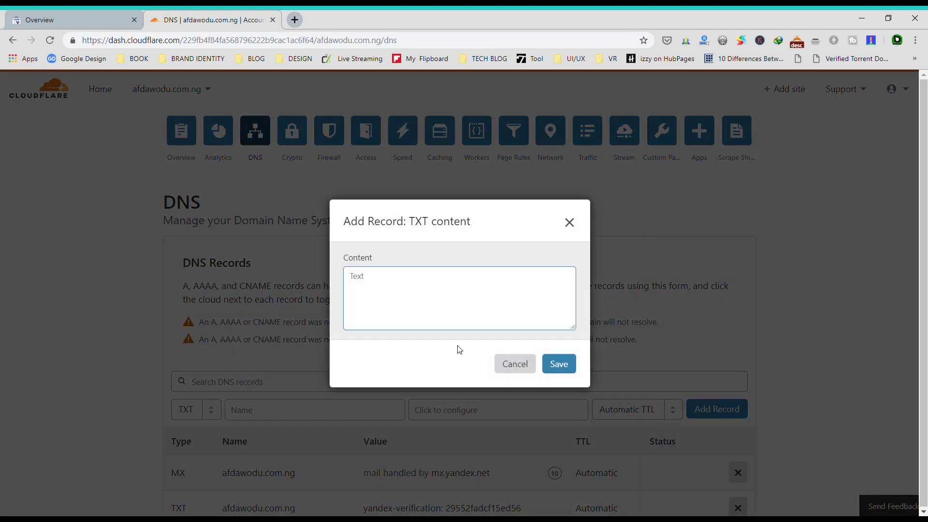
click(456, 315)
key(ctrl+v)
click(558, 364)
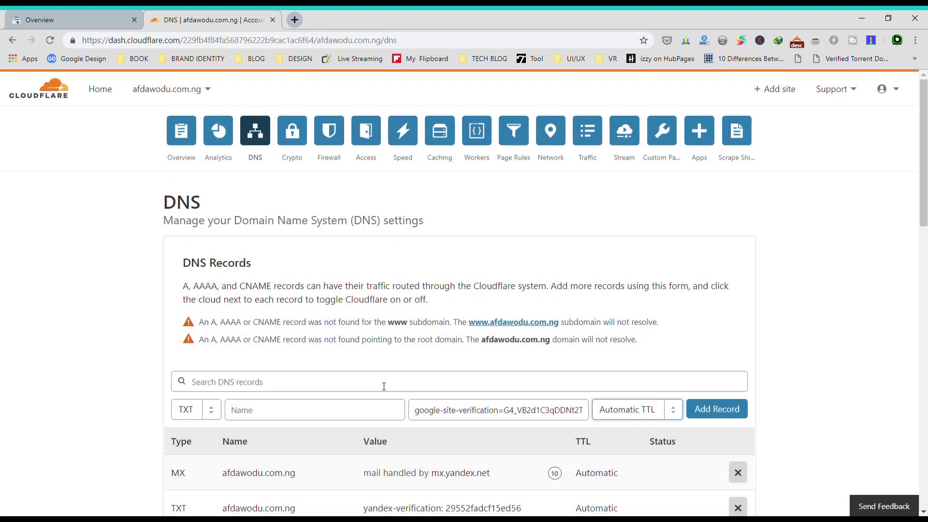
- Name the TXT record afdawodu.com.ng, add it, and return to Search Console
click(323, 411)
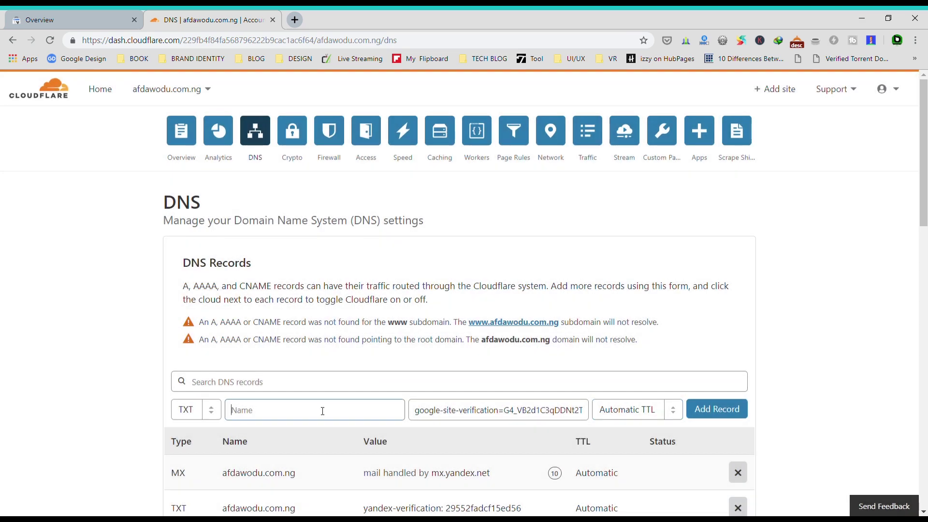
text(afdawodu.com.ng)
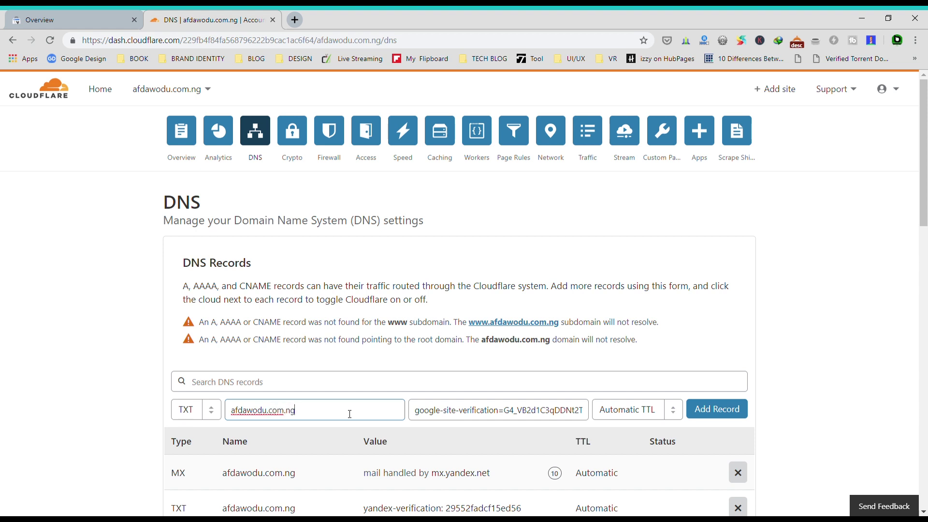
click(723, 412)
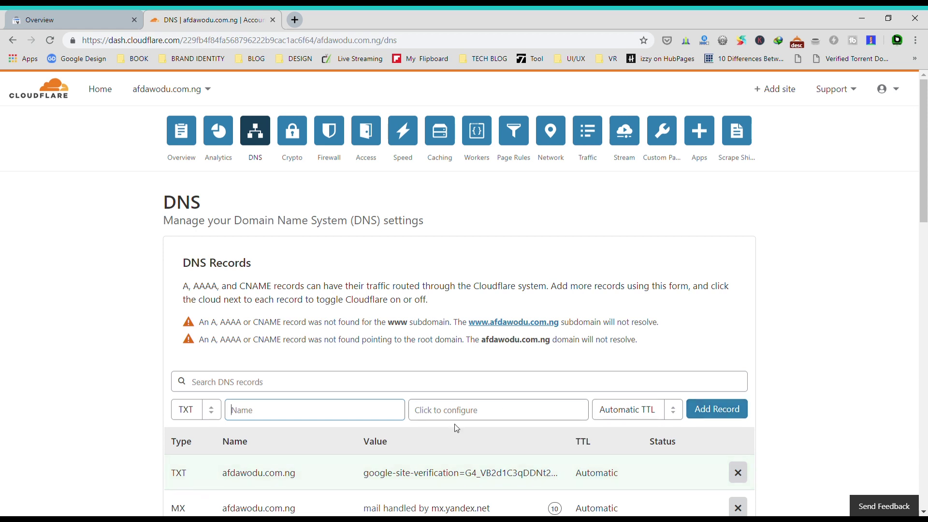
click(82, 16)
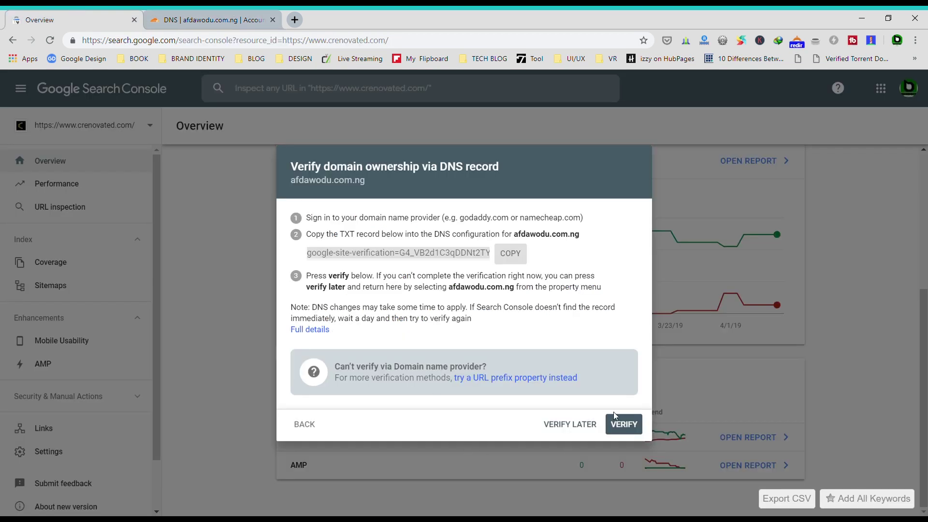
click(625, 423)
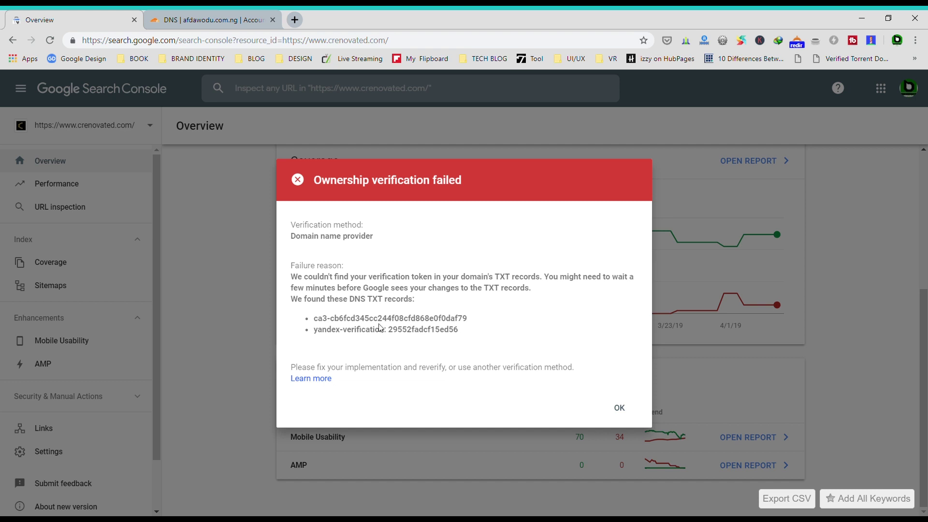
- Dismiss the failure and delete the two old yandex-verification TXT records in Cloudflare
click(623, 408)
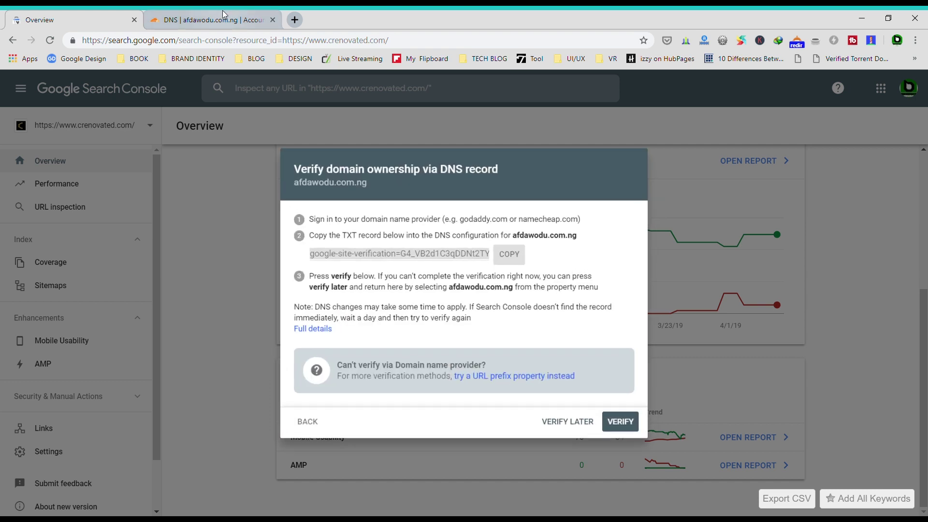
click(223, 17)
scroll(431, 394, down, 3)
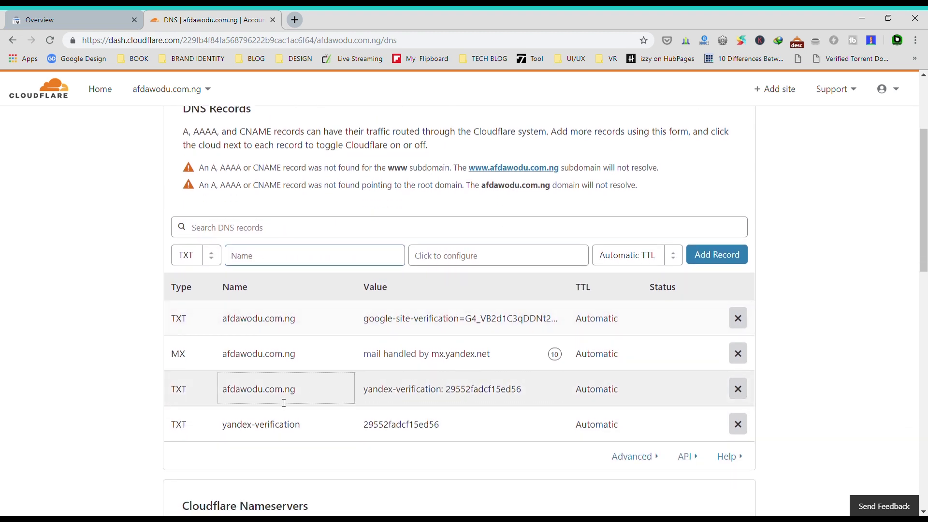
drag(459, 427, 225, 399)
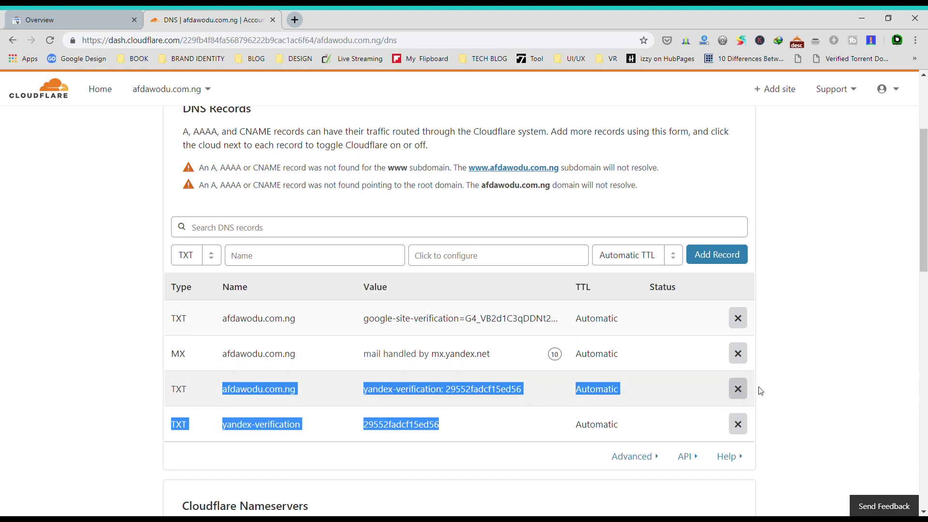
click(744, 391)
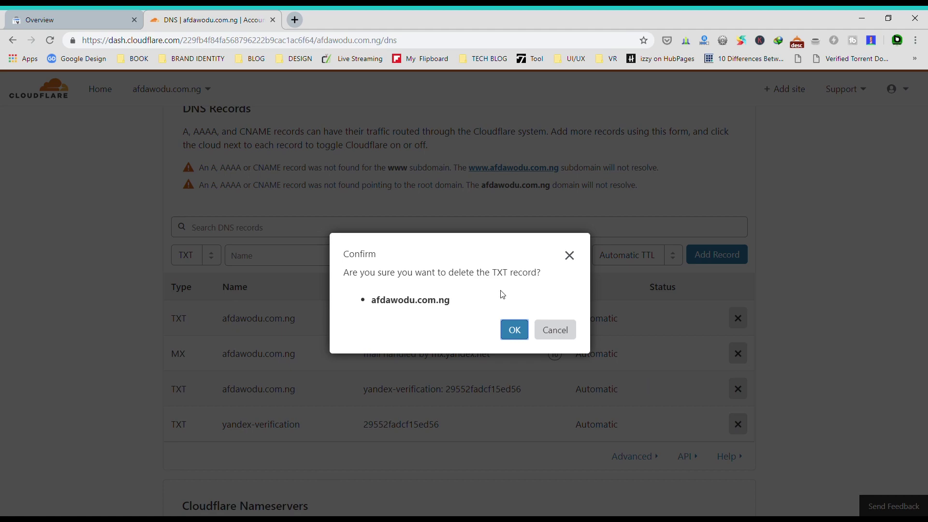
click(513, 328)
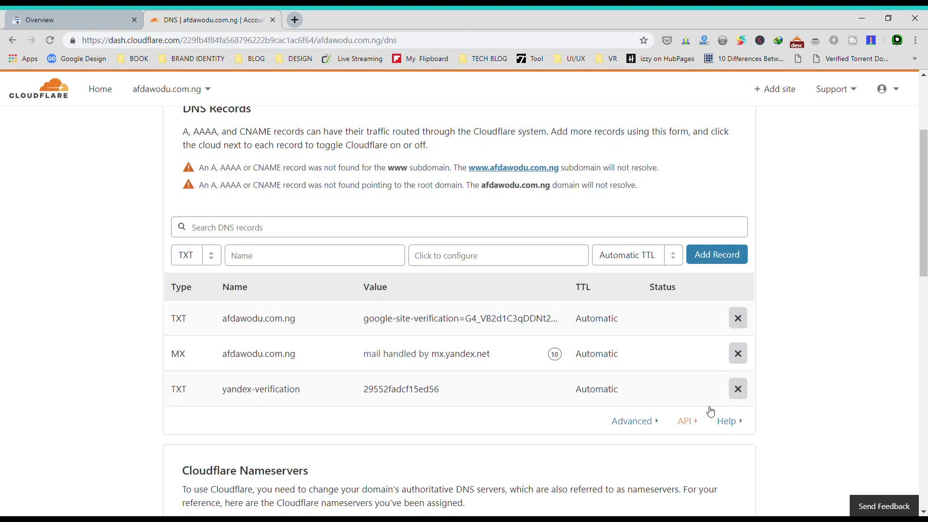
click(738, 388)
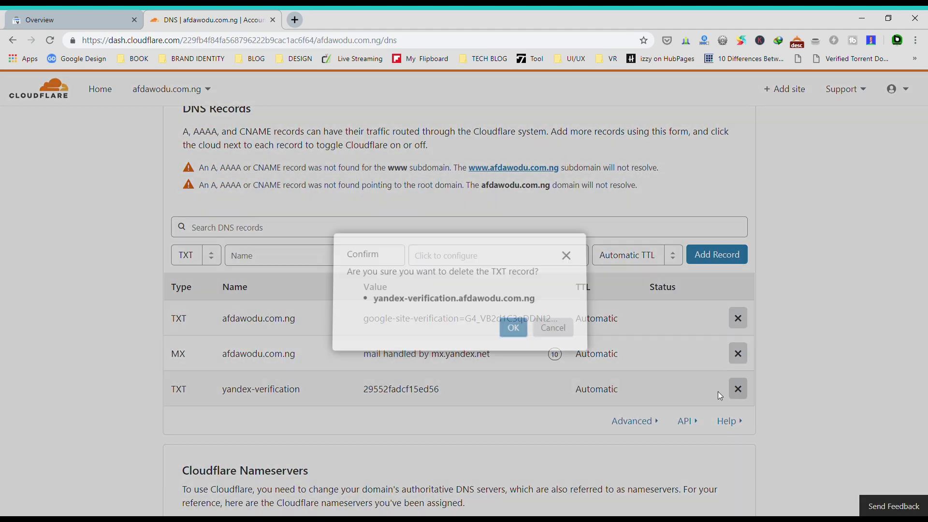
click(521, 329)
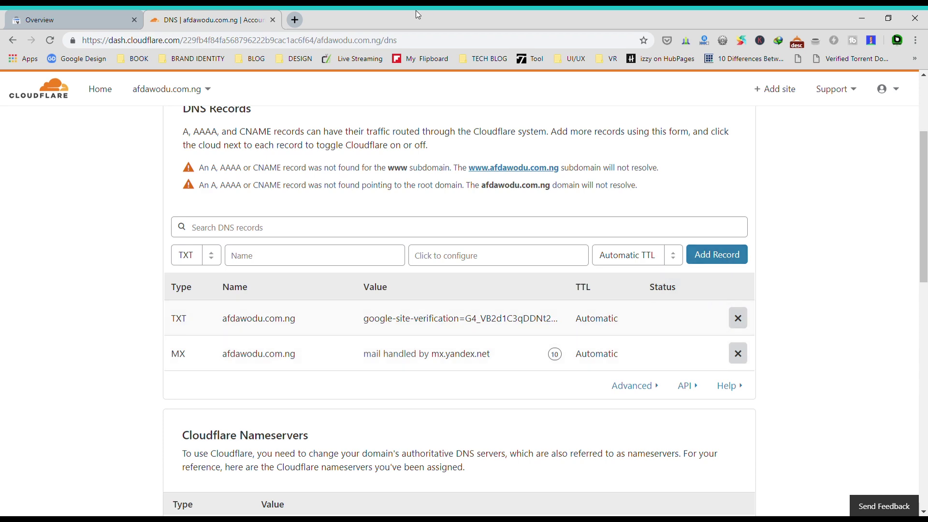
- Rerun ownership verification in Search Console, dismiss the failure, and go back to Cloudflare DNS
click(86, 15)
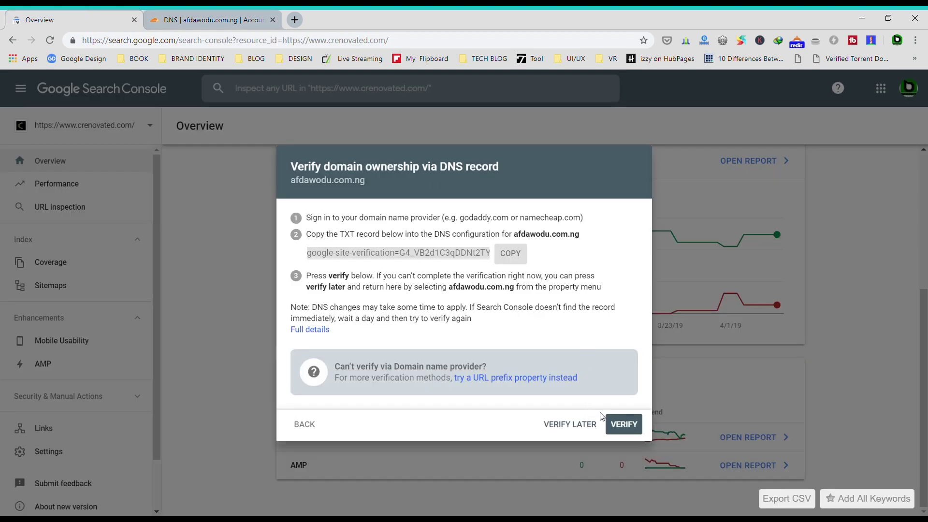
click(619, 424)
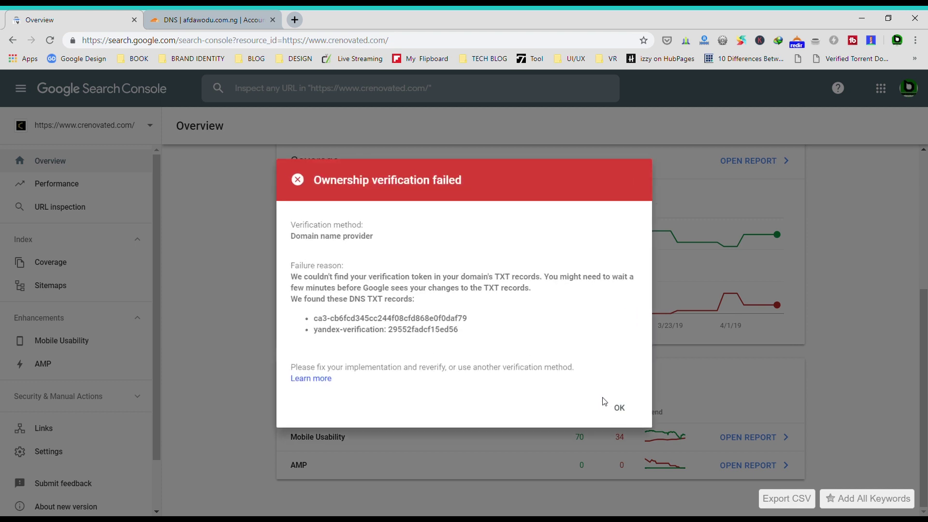
click(619, 408)
click(203, 15)
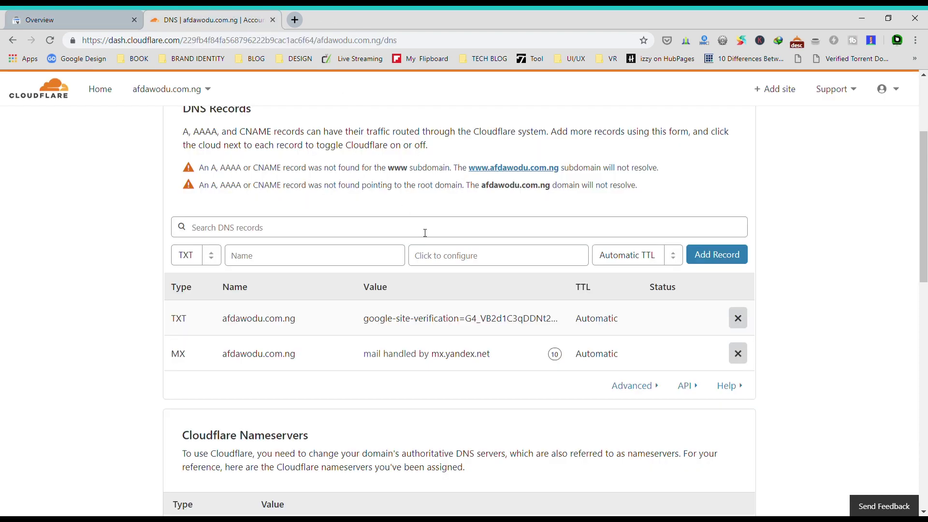
- Reload Cloudflare's DNS records to confirm the TXT record, then go back to Search Console
click(50, 40)
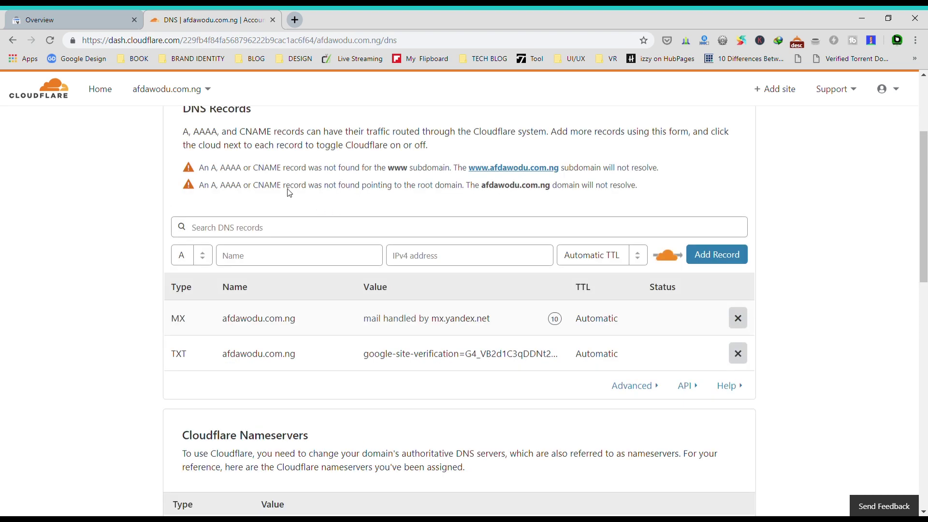
click(68, 14)
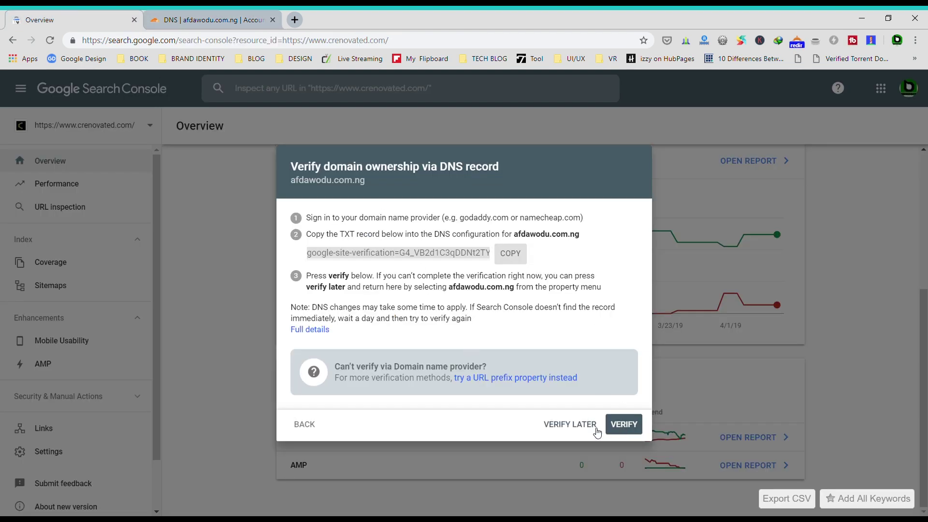
- Retry verification twice, review the TXT records Google found, then postpone verification
click(624, 424)
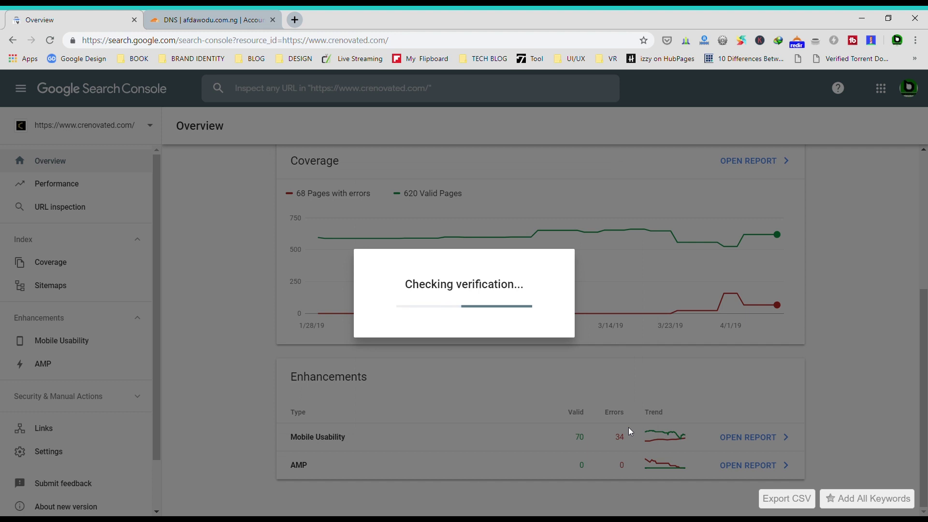
click(618, 405)
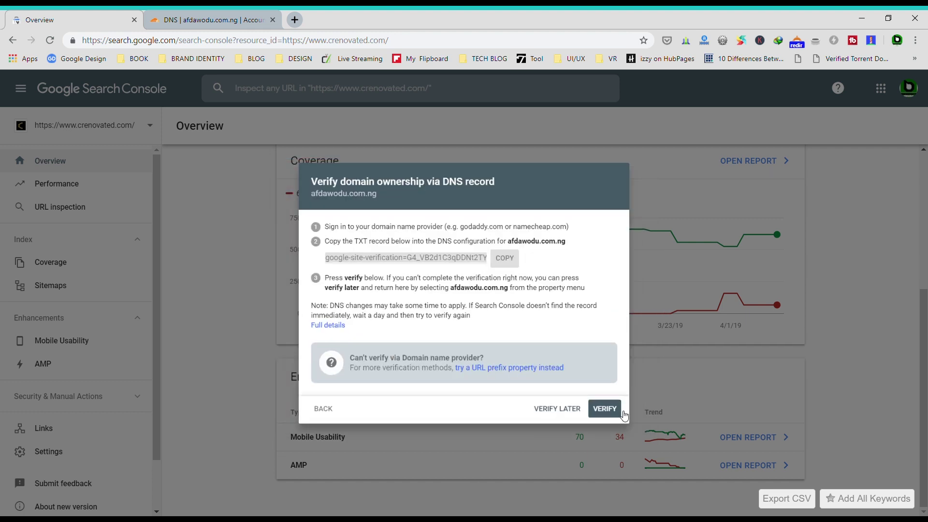
click(626, 424)
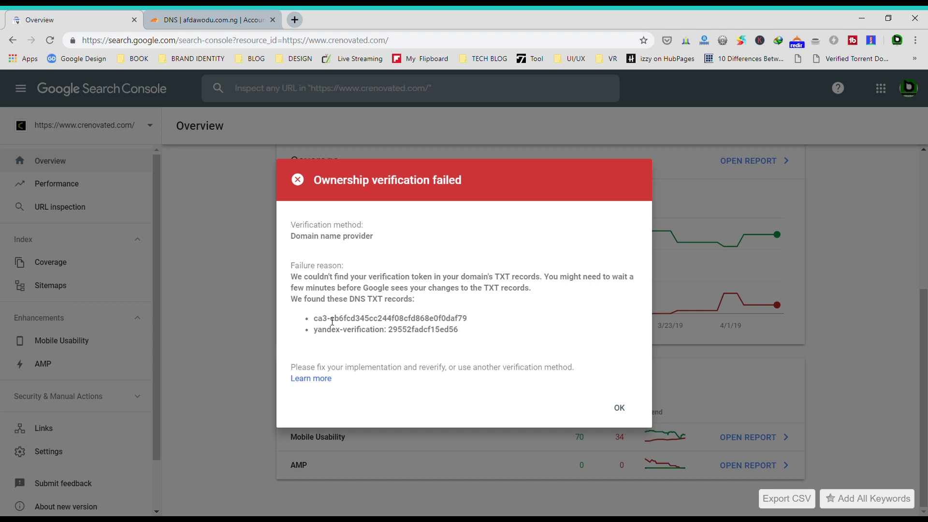
drag(311, 320, 483, 326)
click(483, 326)
click(622, 410)
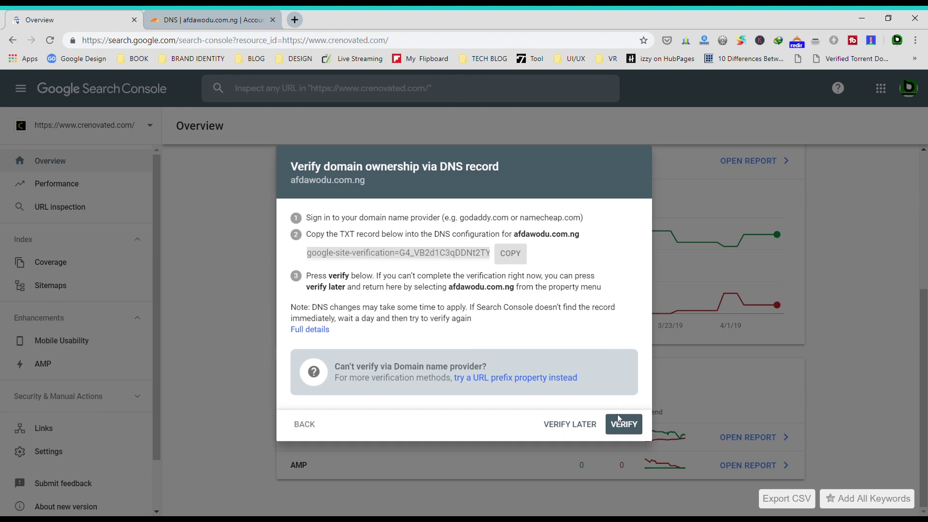
click(582, 424)
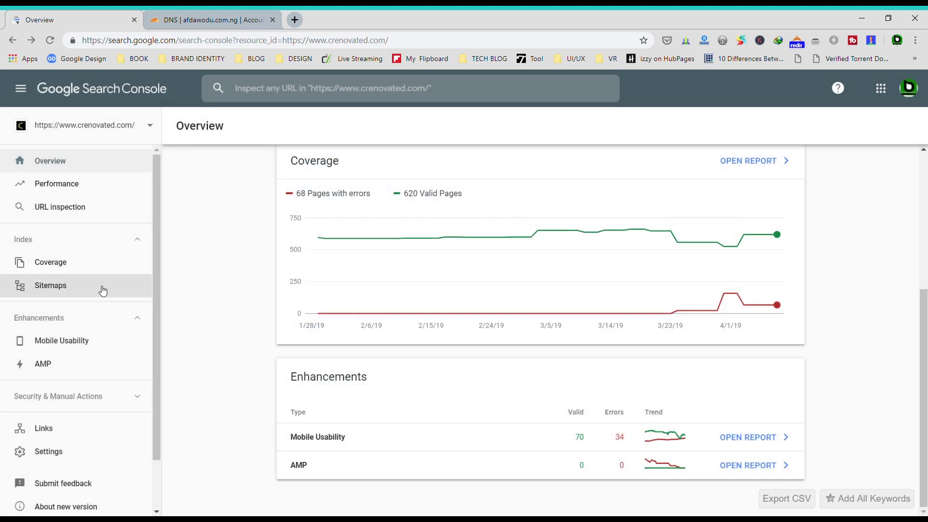
- Reopen the unverified afdawodu.com.ng property and retry verification twice, each attempt failing
click(128, 127)
scroll(104, 361, down, 5)
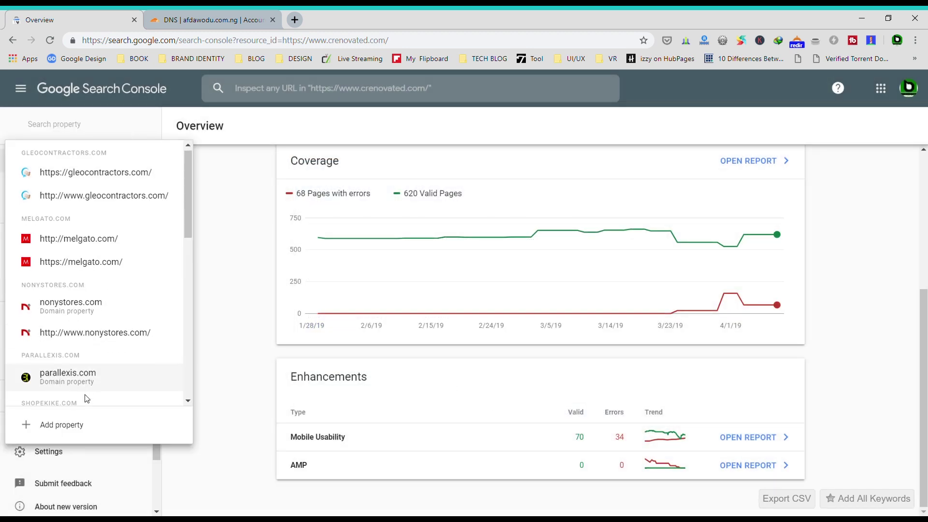
scroll(104, 360, down, 1)
click(110, 339)
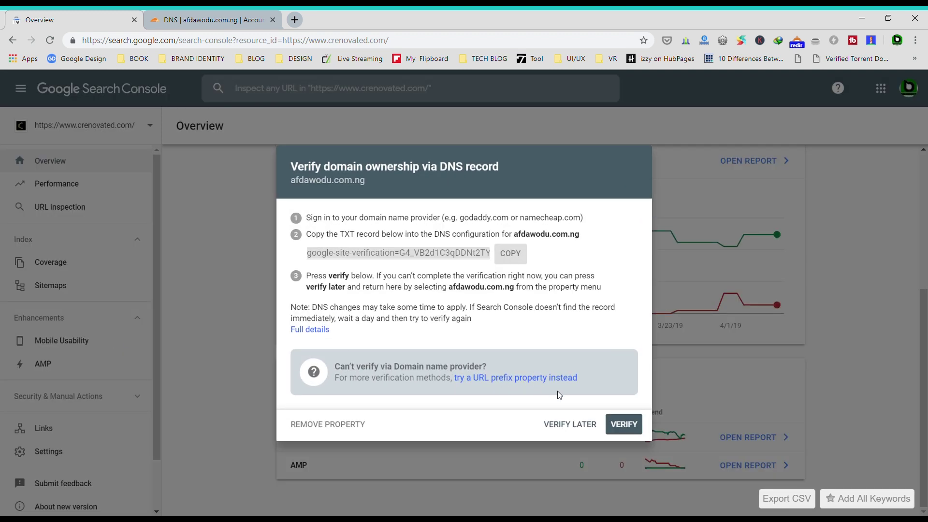
click(624, 425)
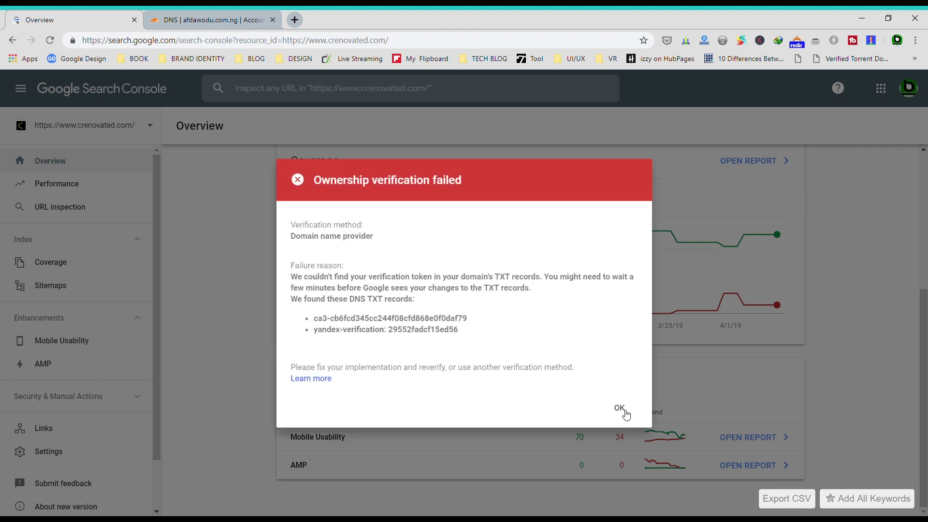
click(625, 413)
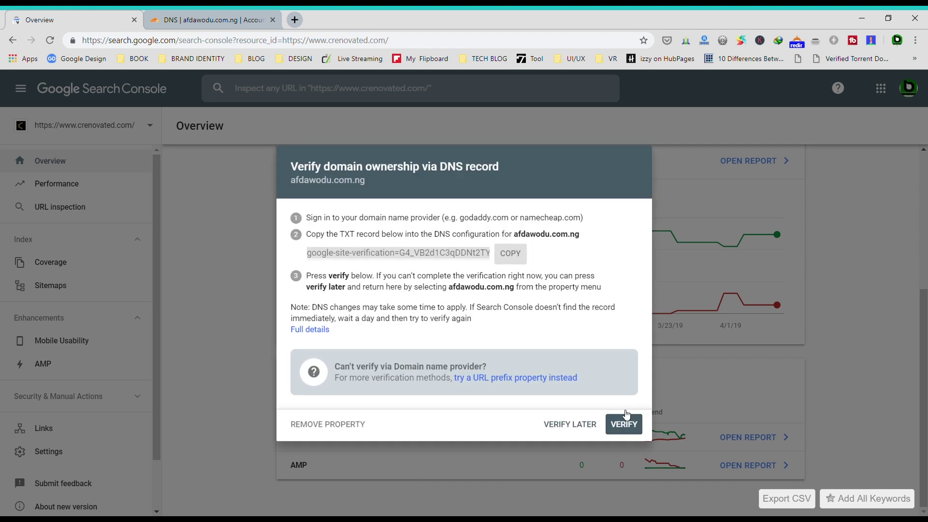
click(628, 426)
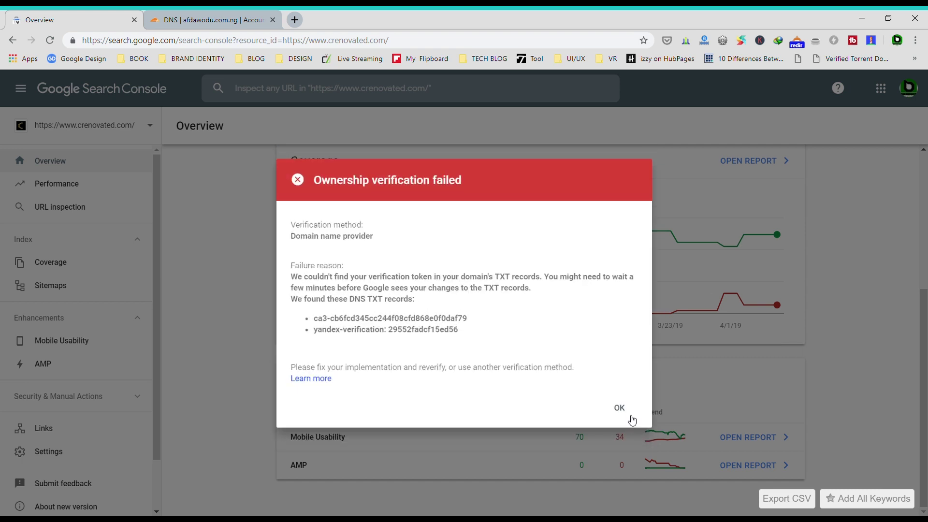
click(624, 410)
- Re-save the google-site-verification TXT record in Cloudflare, keeping its TTL at Automatic
click(228, 14)
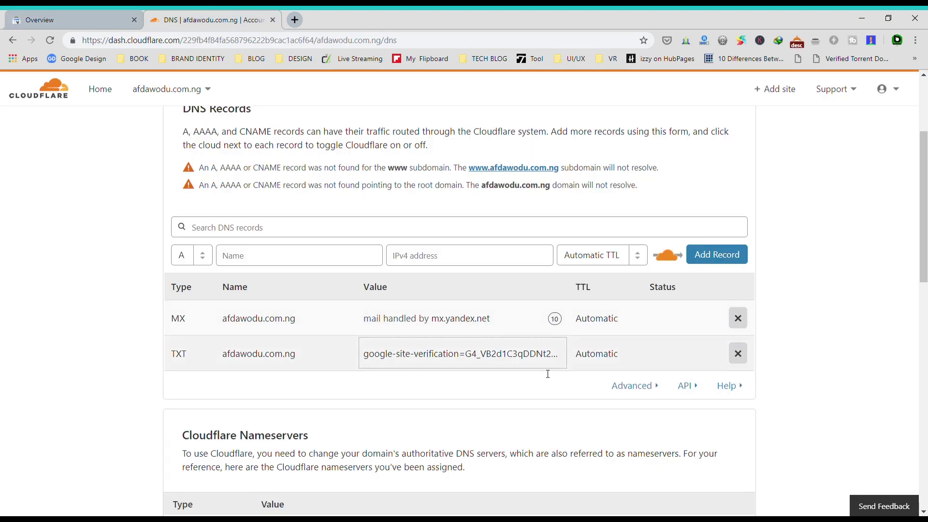
click(271, 361)
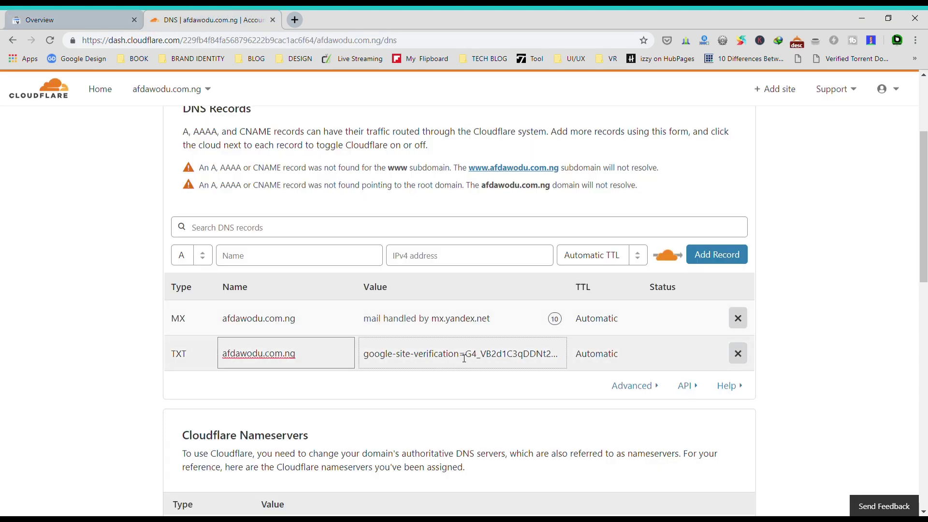
click(464, 358)
click(559, 386)
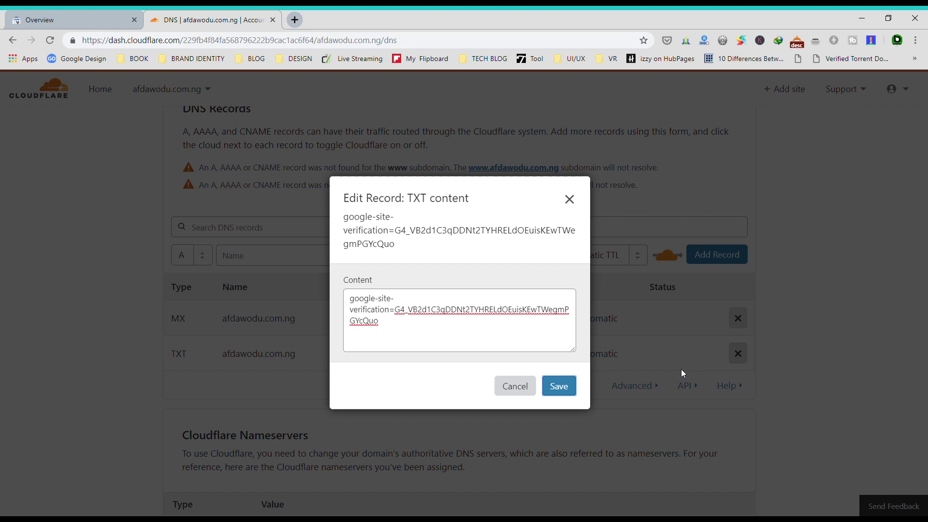
click(641, 360)
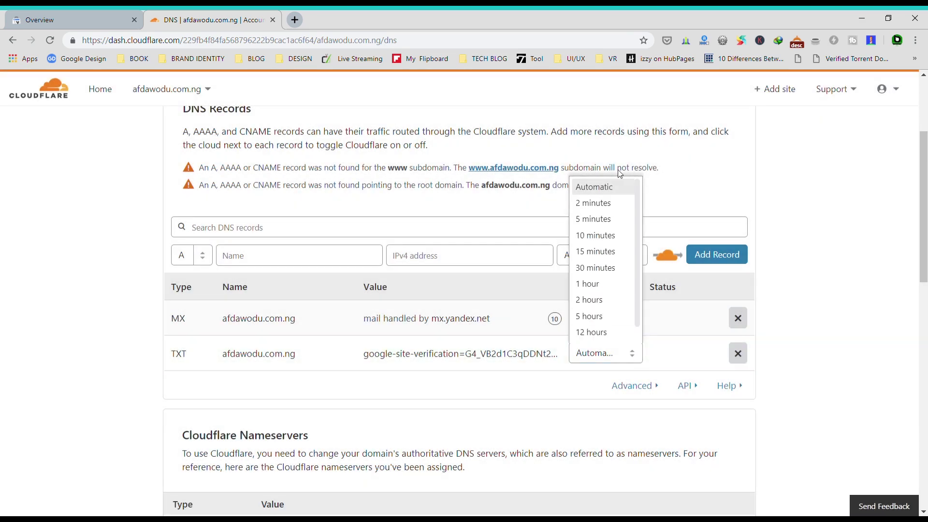
click(616, 187)
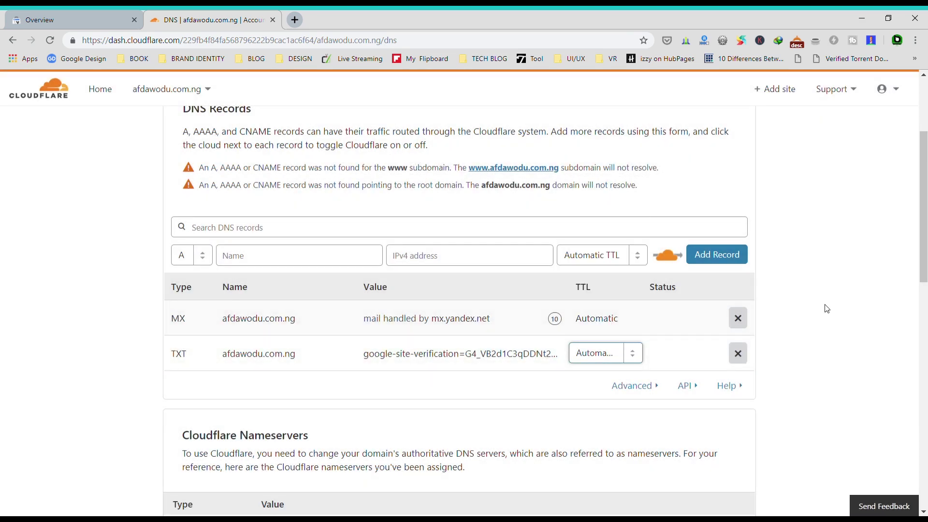
- Back in Search Console, run the afdawodu.com.ng ownership verification check again
click(73, 20)
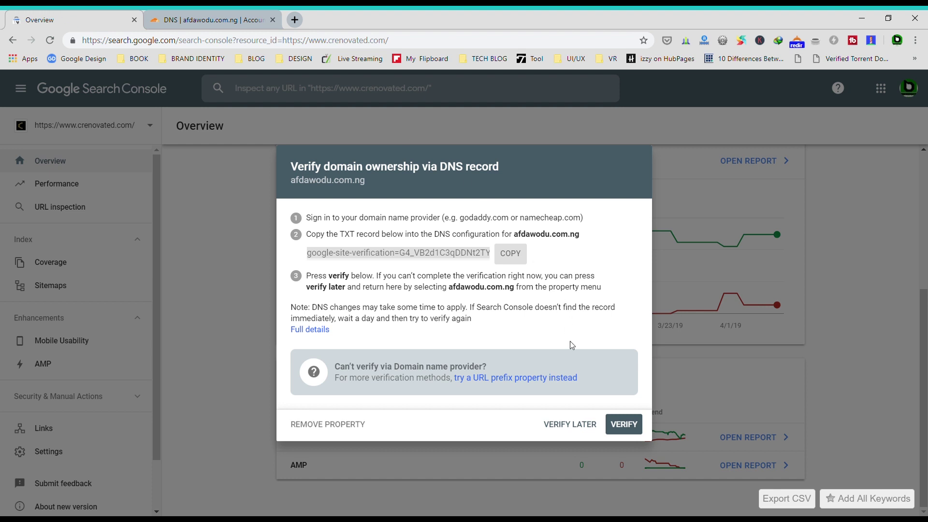
click(617, 421)
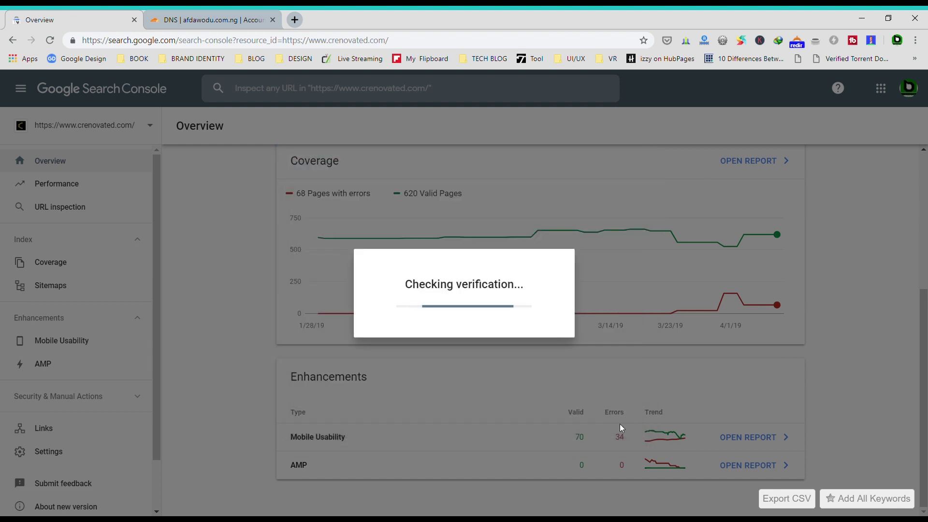